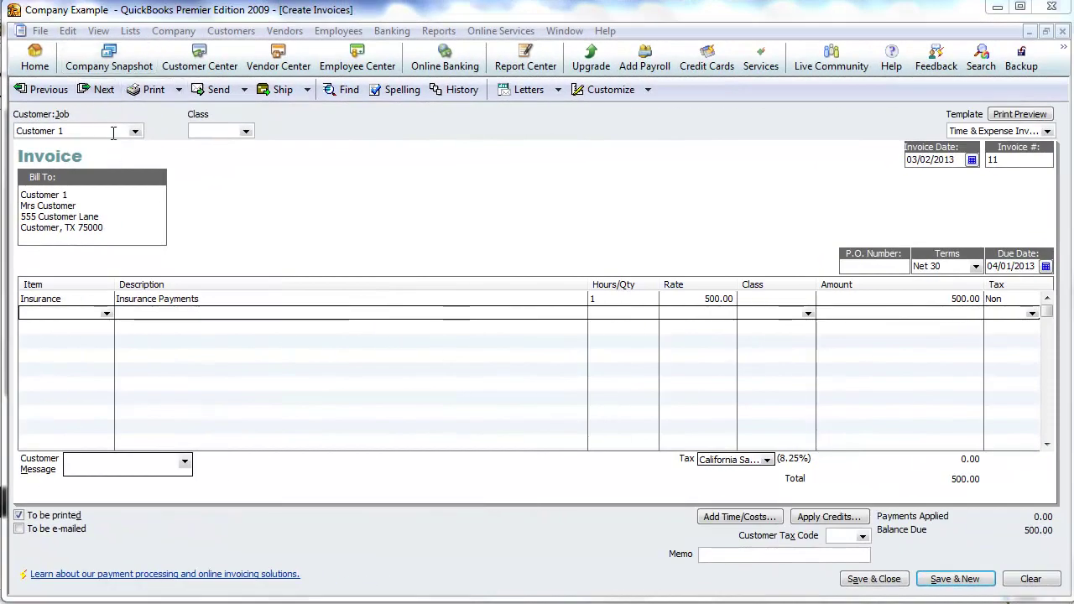
# Enter Merchant Fees on the invoice line below Insurance and choose to set it up as a new item
pyautogui.click(74, 299)
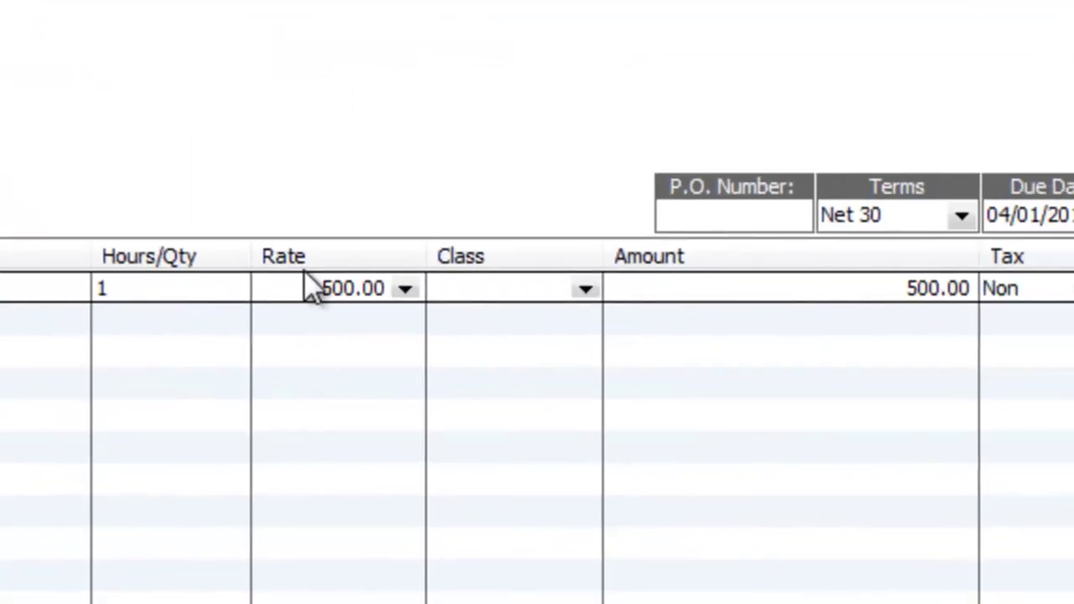
pyautogui.moveTo(358, 286); pyautogui.dragTo(367, 303)
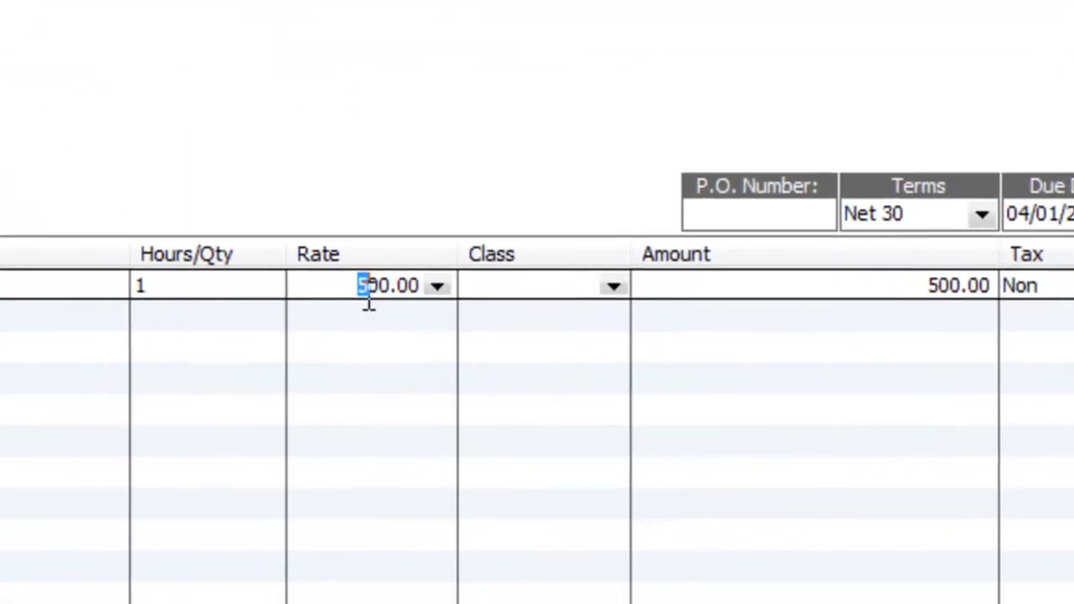
pyautogui.click(118, 275)
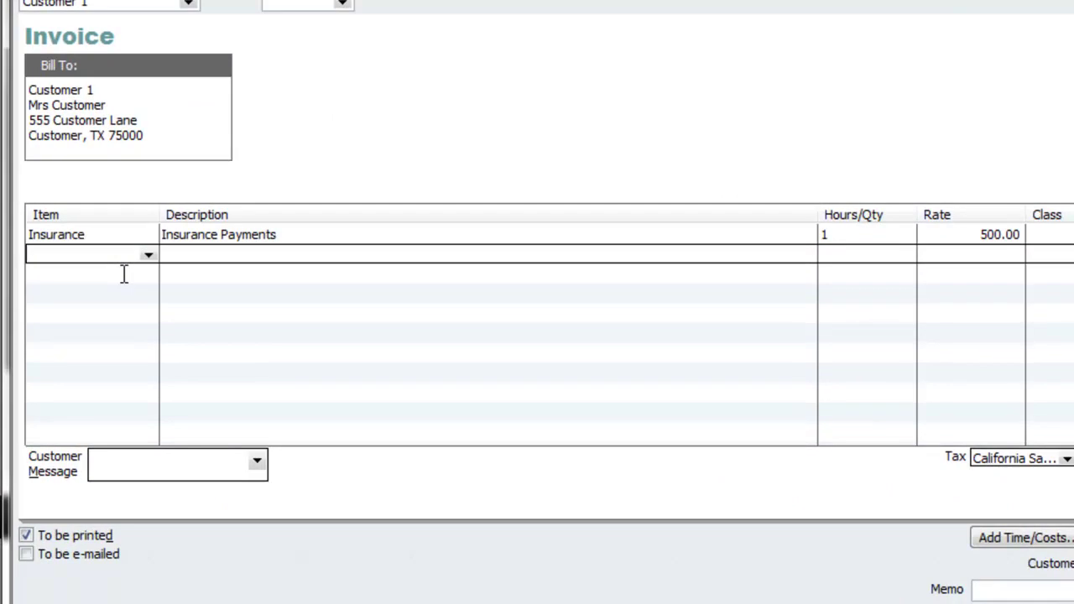
pyautogui.write('Merc')
pyautogui.write('hant')
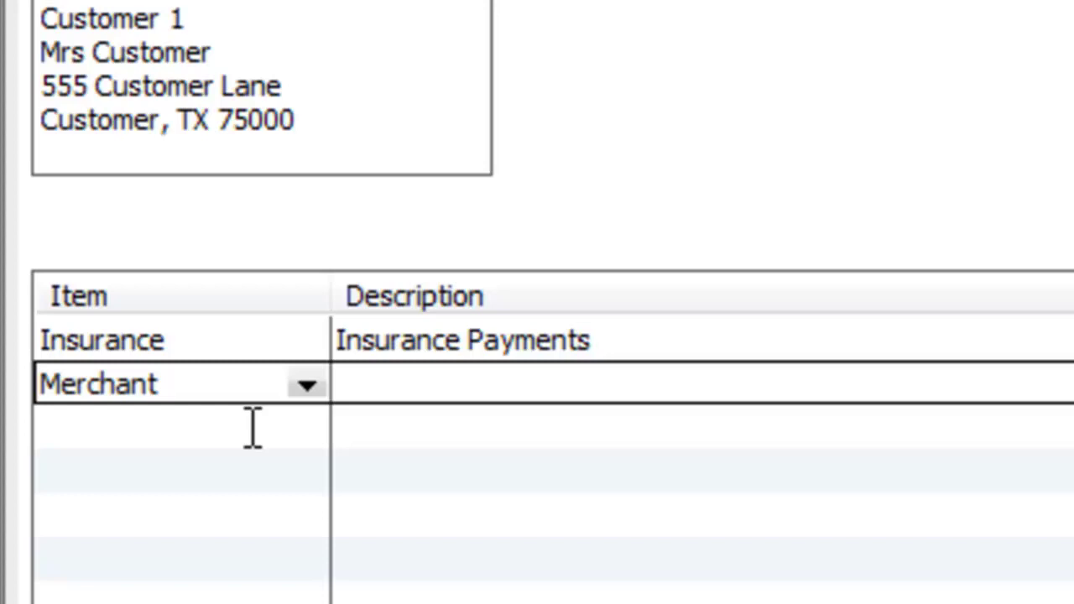
pyautogui.write(' Fees')
pyautogui.press('Tab')
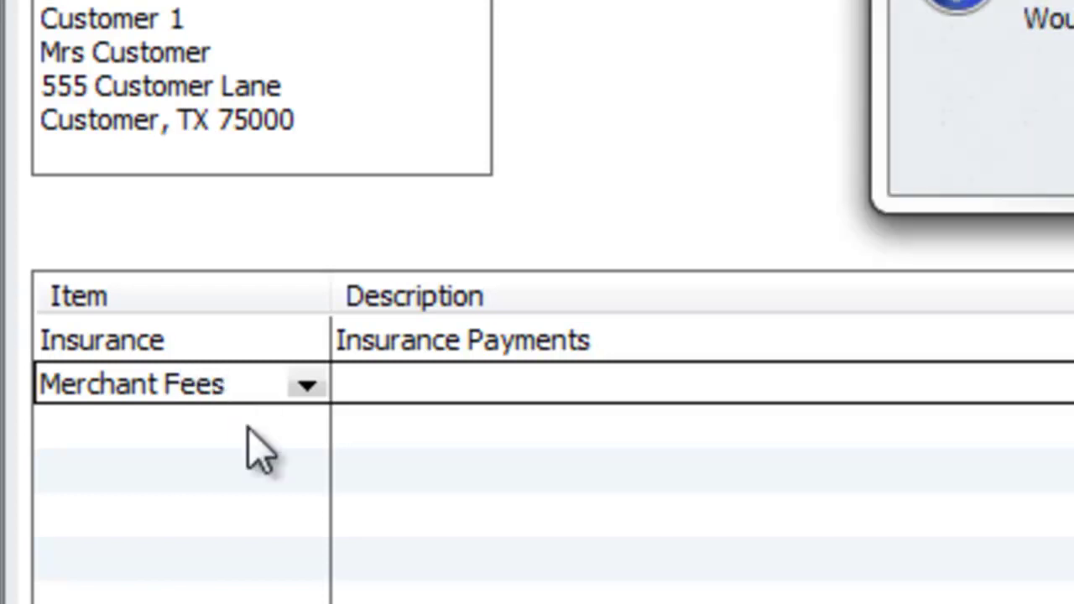
pyautogui.press('Return')
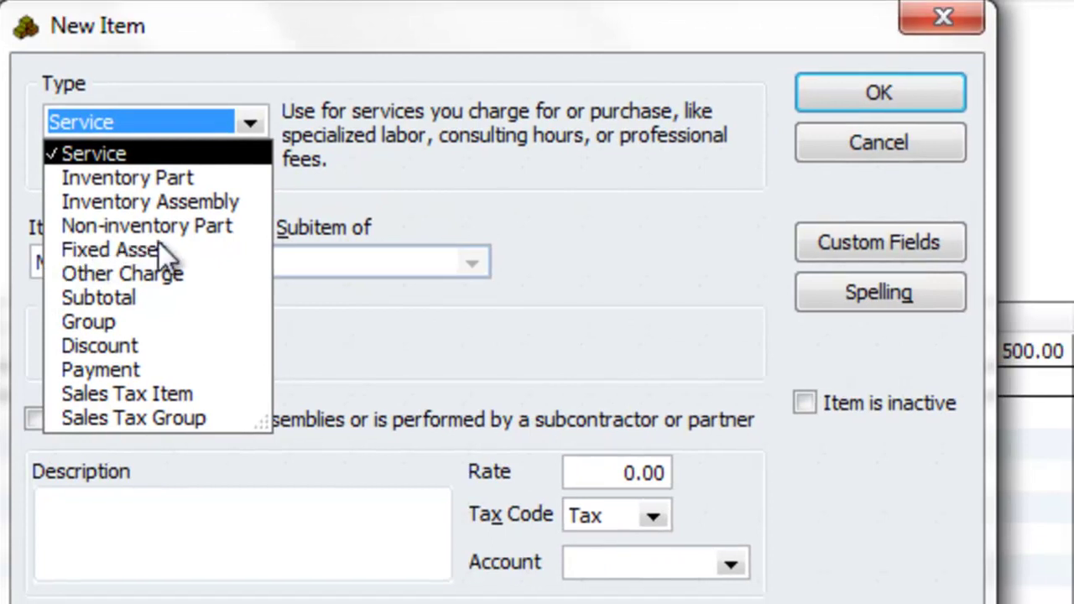
# Make the Merchant Fees item a Discount type and look through its account list
pyautogui.click(115, 351)
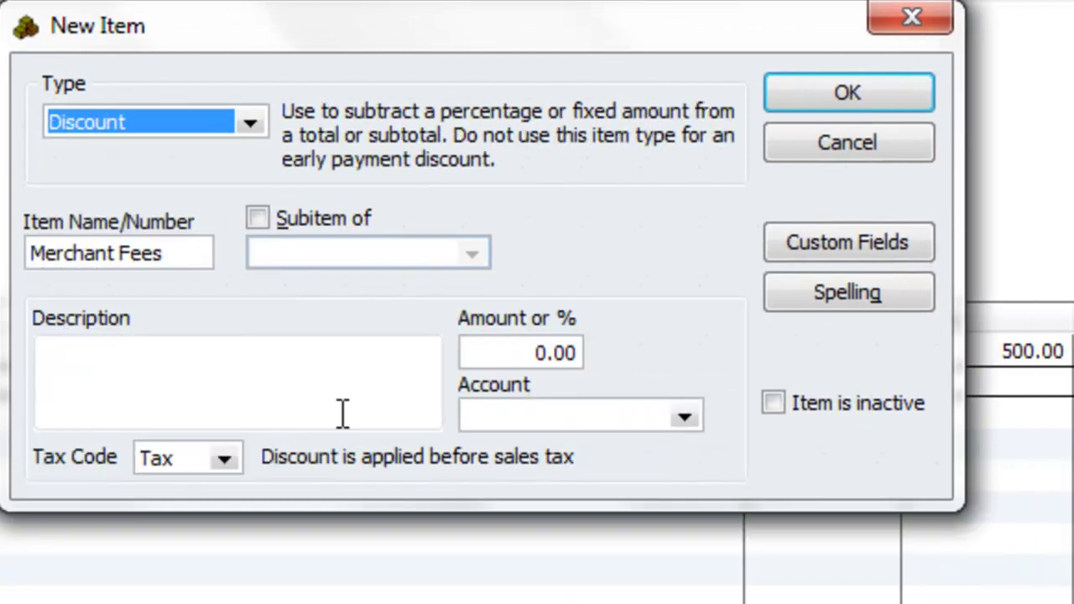
pyautogui.click(693, 419)
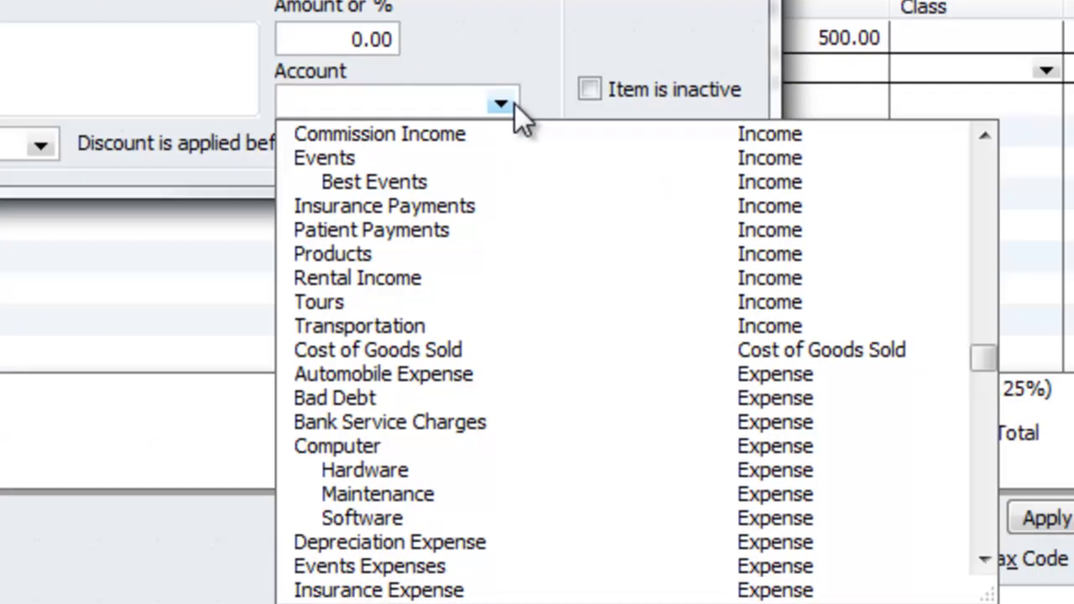
pyautogui.scroll(-3, 412, 335)
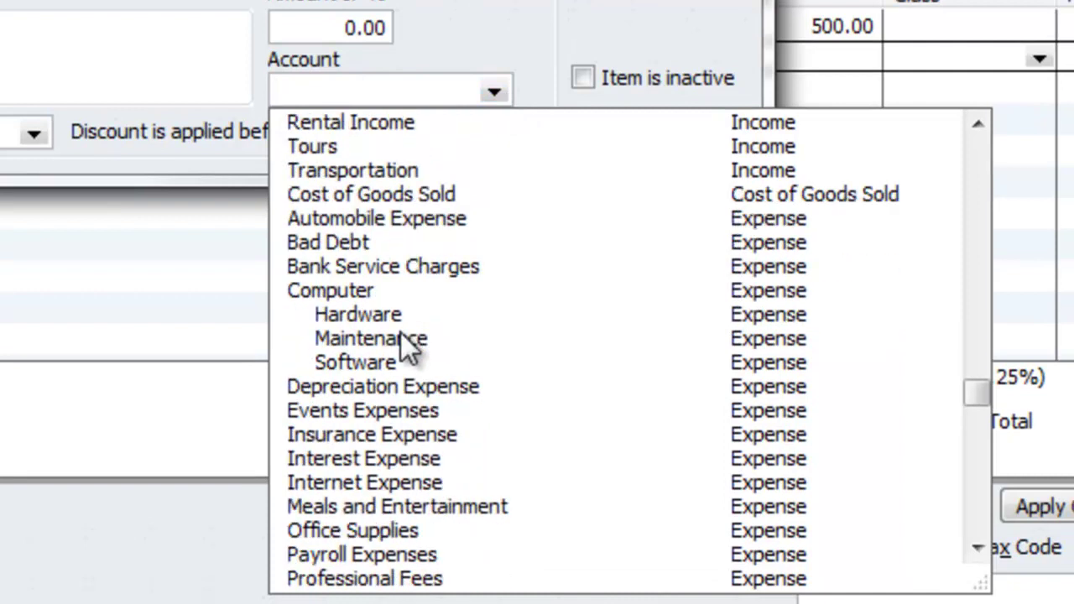
pyautogui.scroll(-3, 406, 412)
pyautogui.scroll(3, 404, 411)
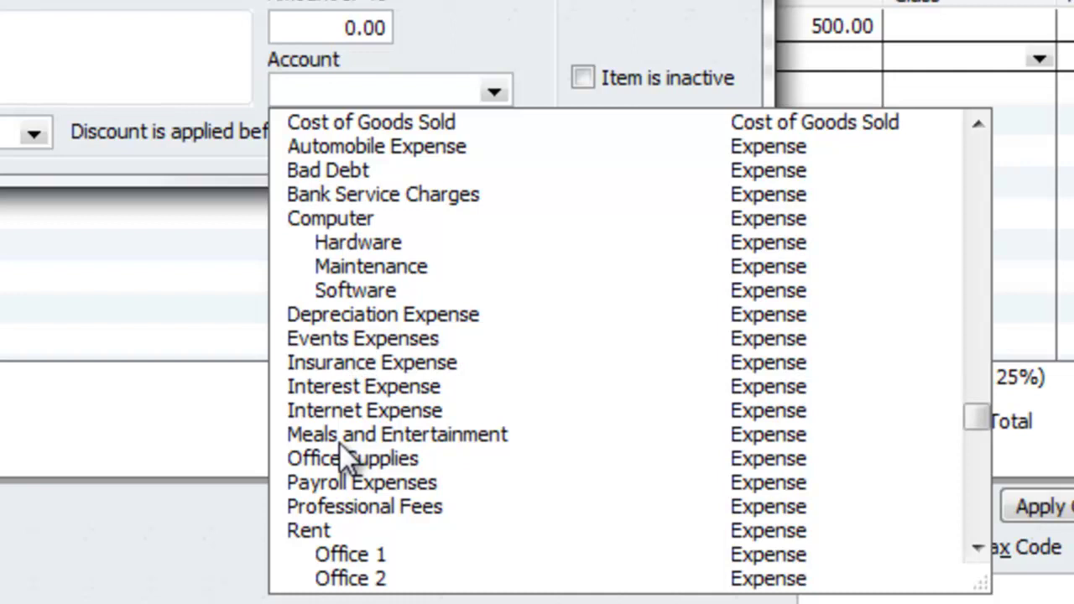
pyautogui.scroll(-5, 339, 442)
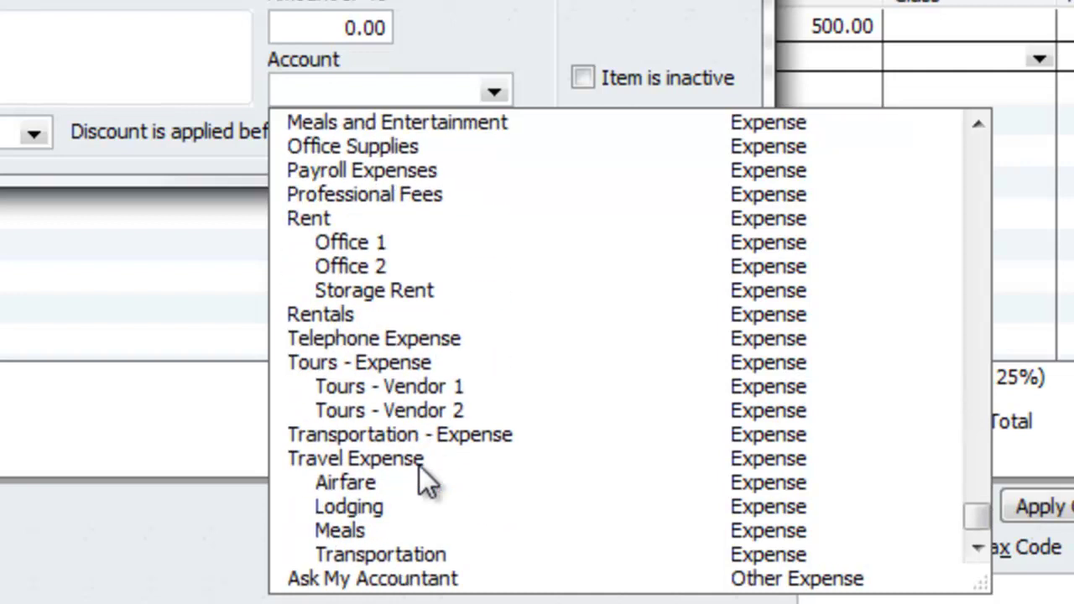
pyautogui.scroll(3, 424, 479)
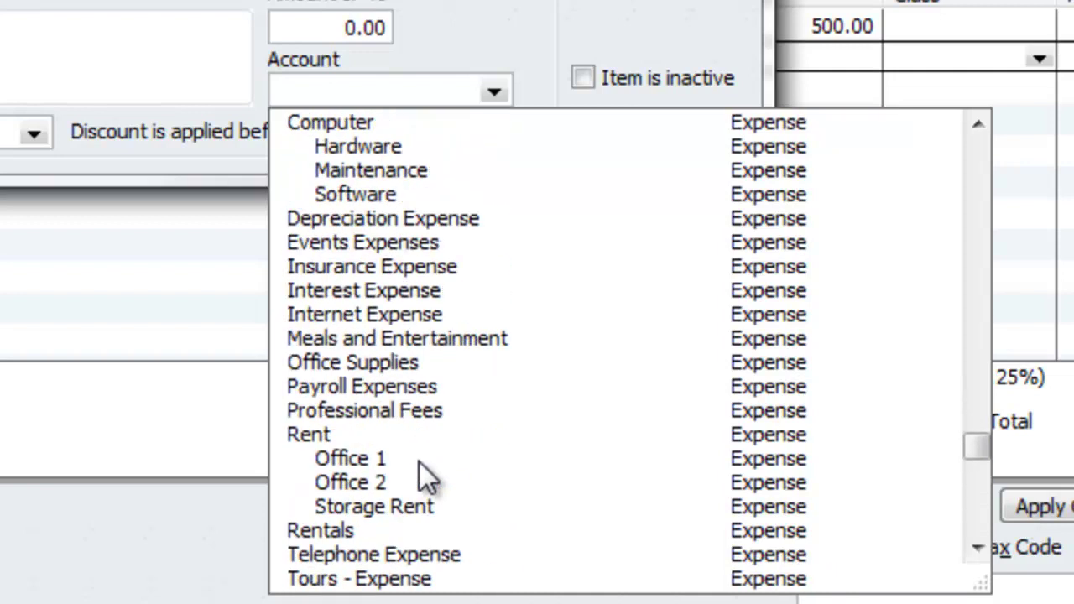
# Create a new Merchant Fees Expense account for the item and finish the item
pyautogui.click(335, 90)
pyautogui.write('Merchan')
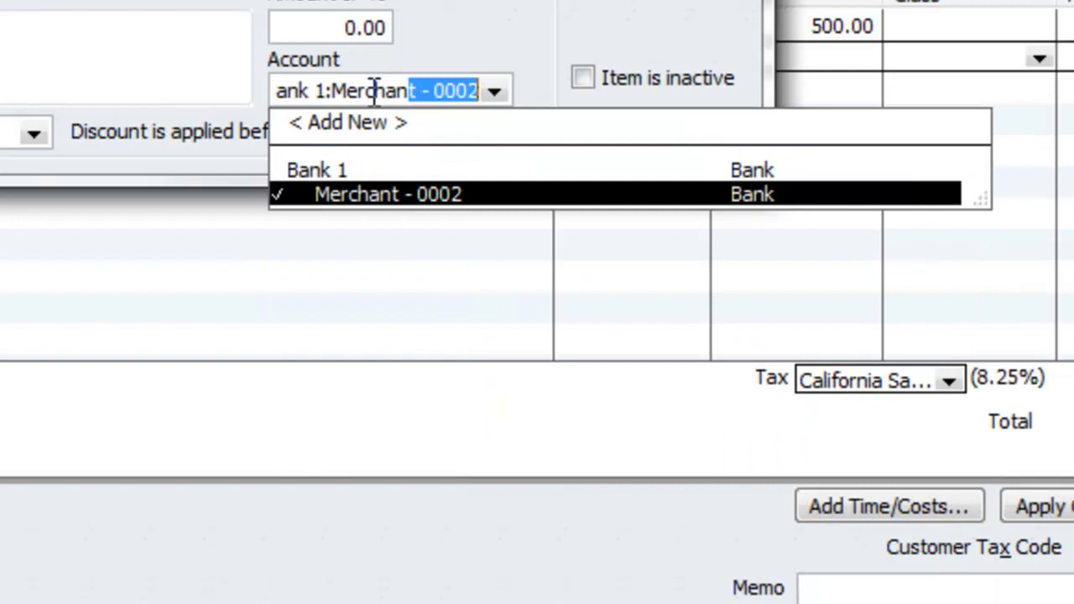
pyautogui.write('t Fees')
pyautogui.click(370, 92)
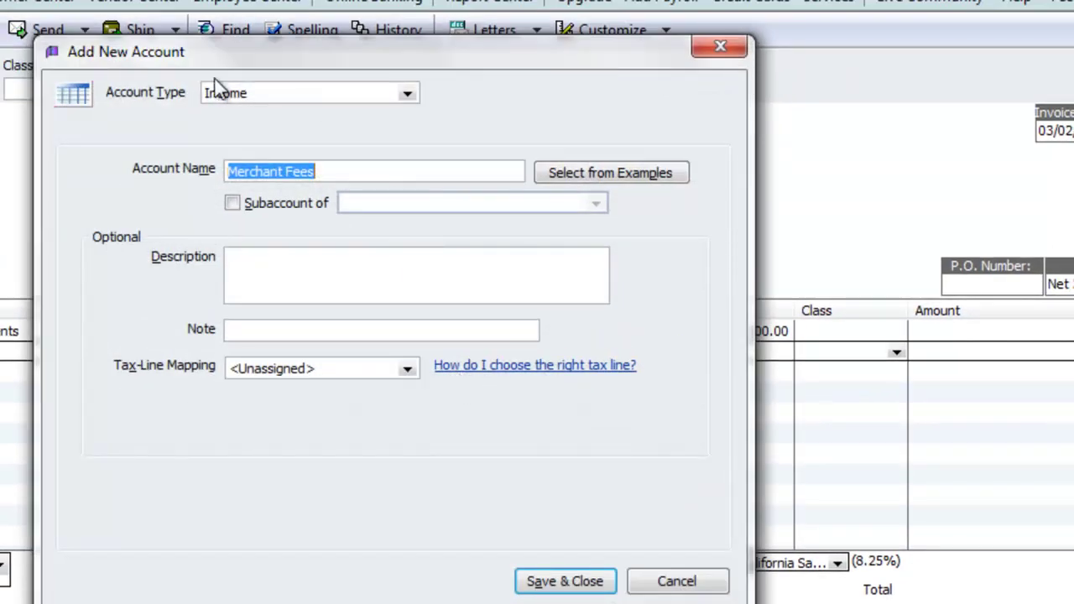
pyautogui.click(220, 92)
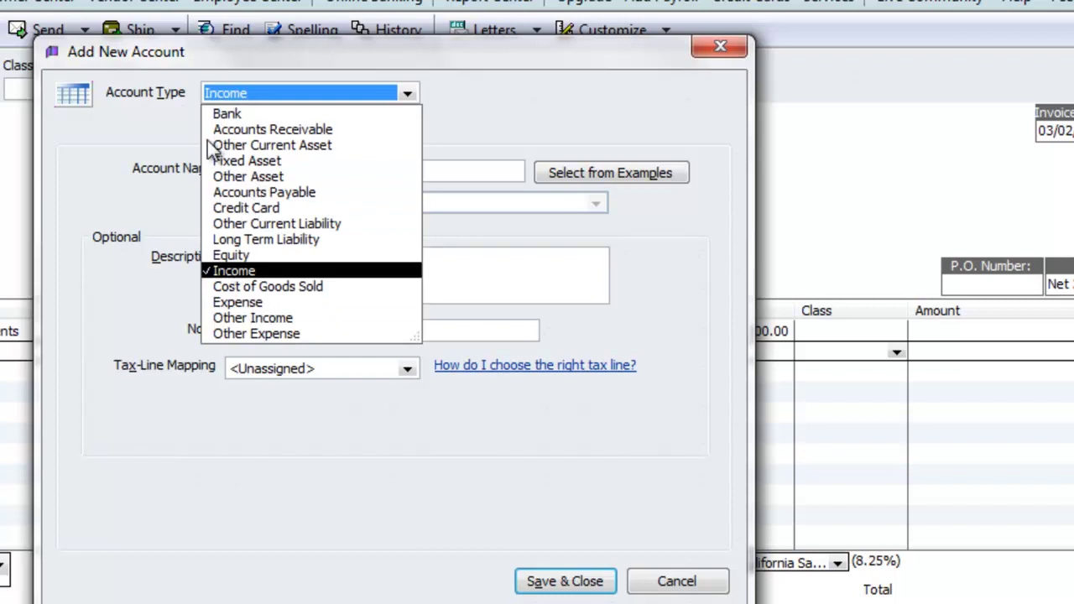
pyautogui.click(243, 302)
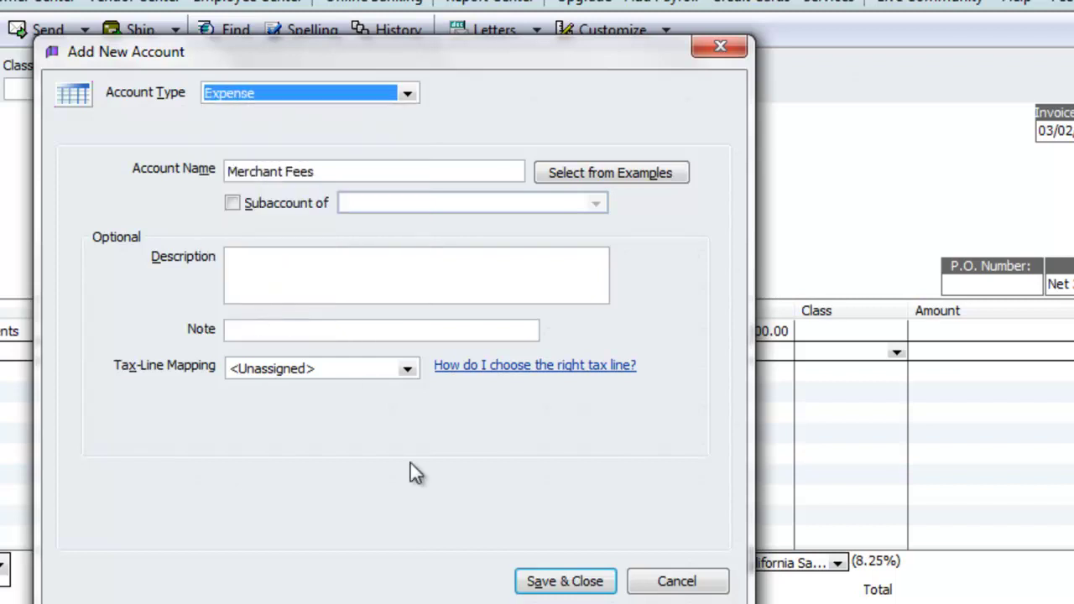
pyautogui.click(562, 582)
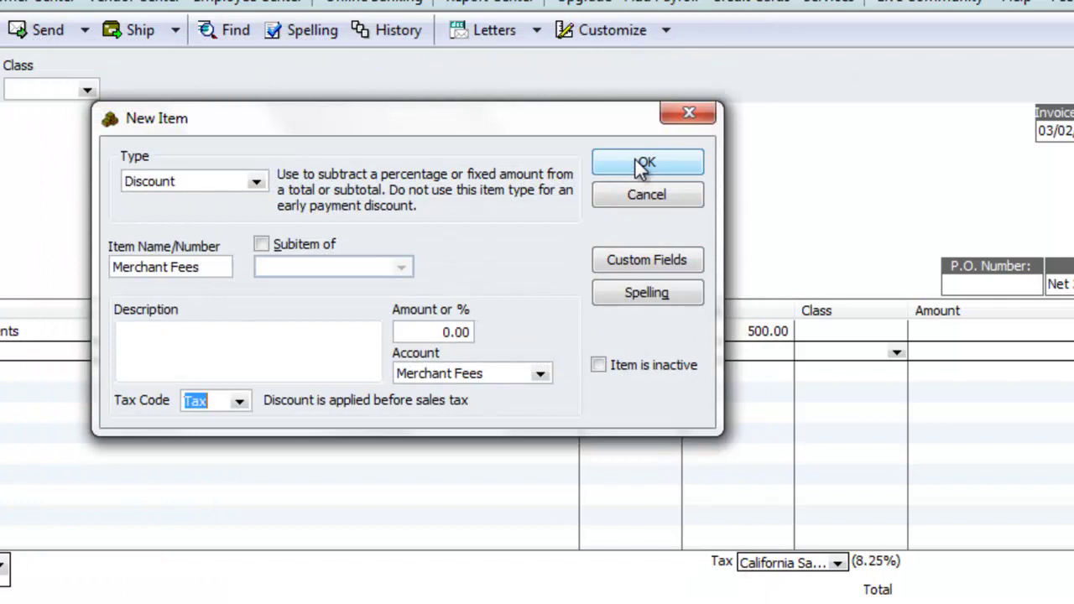
pyautogui.click(647, 162)
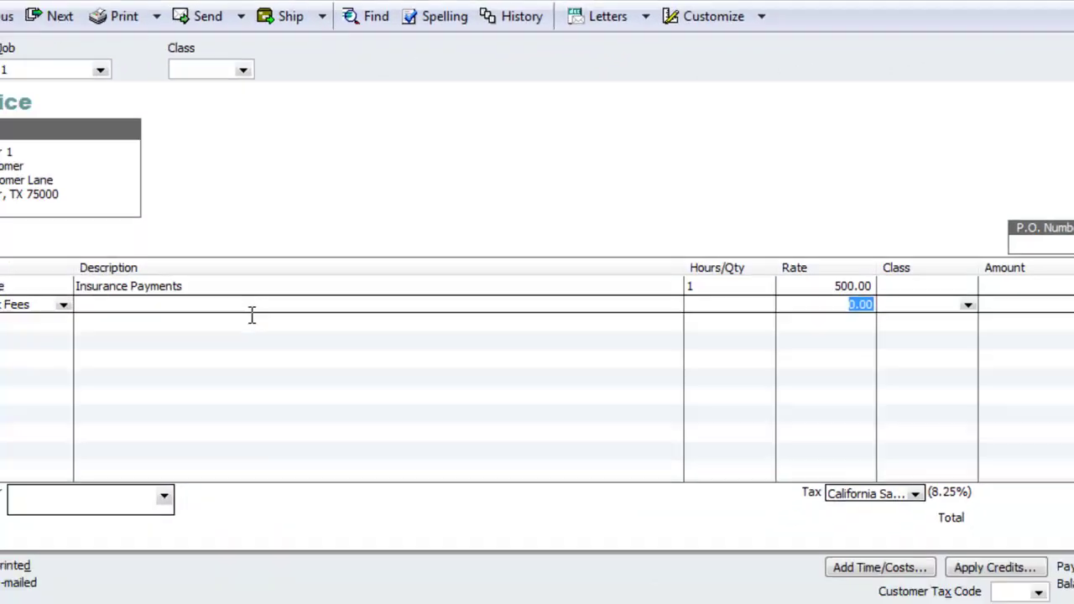
# Give the Merchant Fees line a -16.72 rate and save the 483.28 invoice
pyautogui.write('-1')
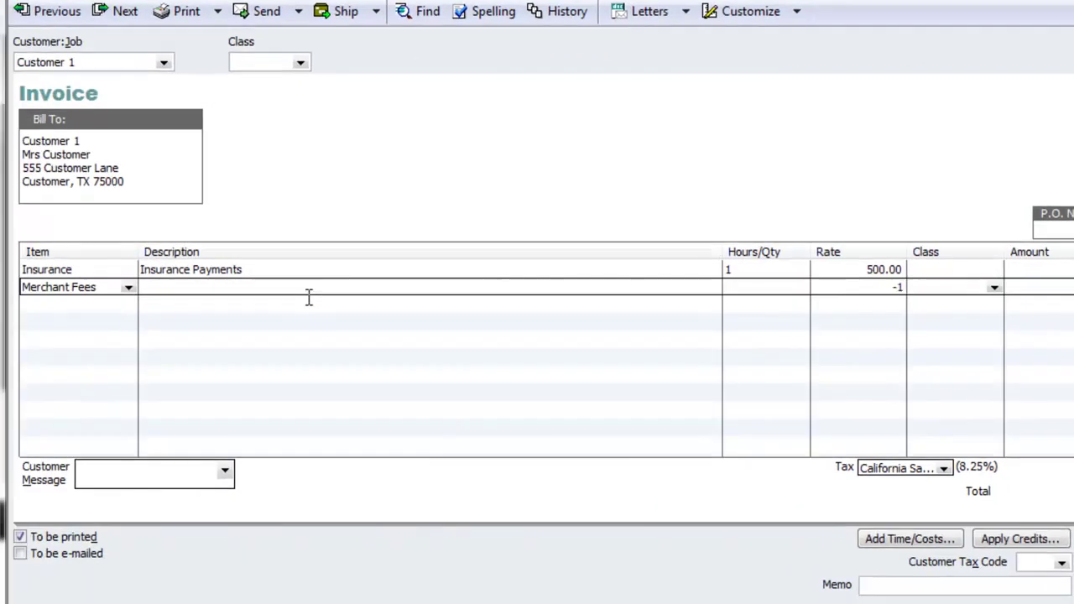
pyautogui.write('6.72')
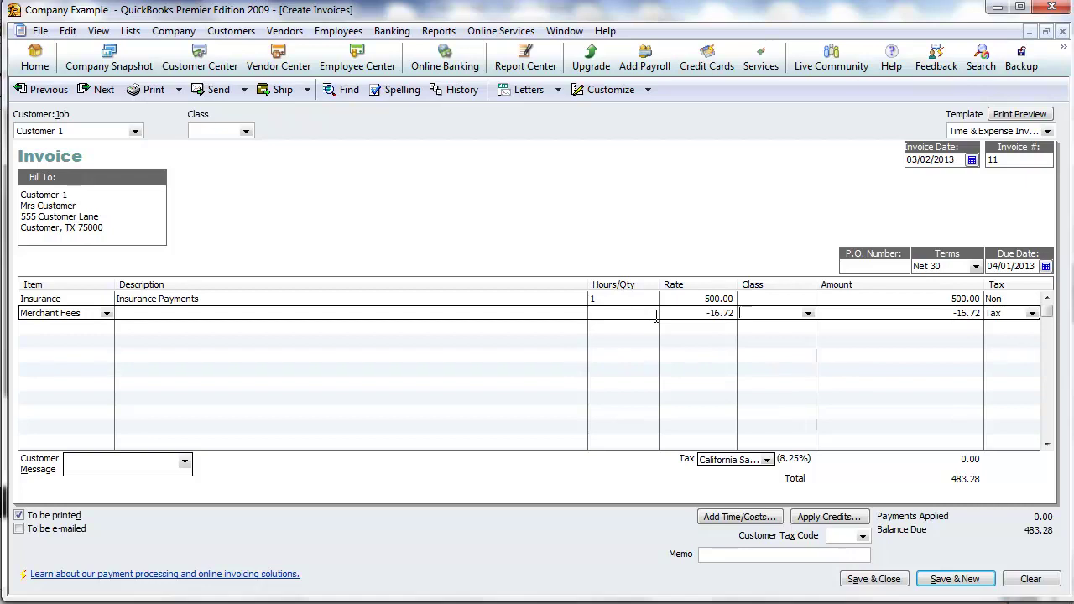
pyautogui.click(879, 583)
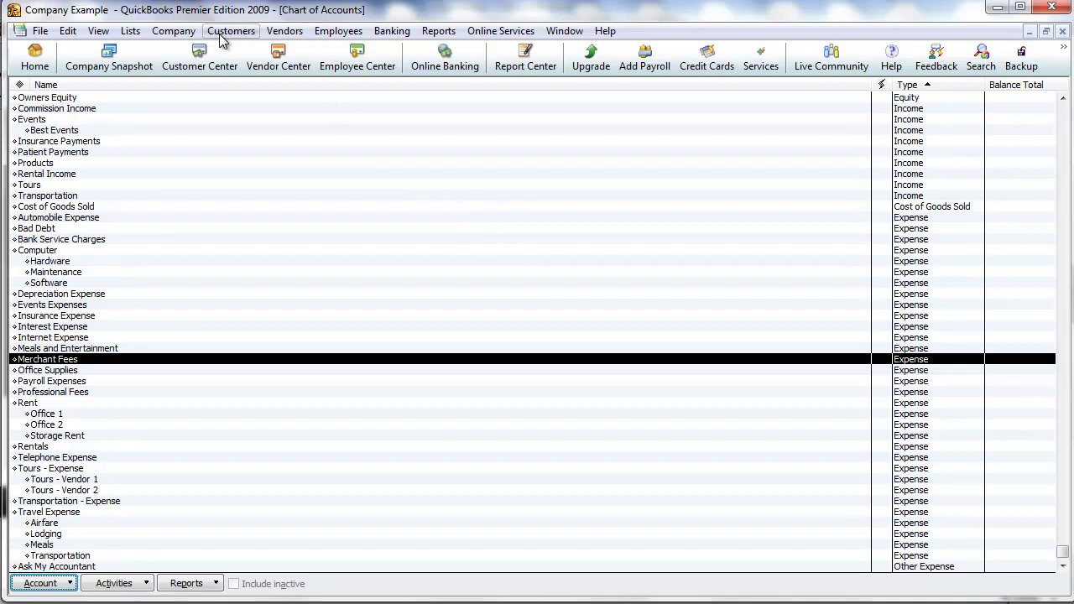
# Write check 108 to Merchant Processor for 700.00, charged to the Merchant Fees account
pyautogui.click(396, 33)
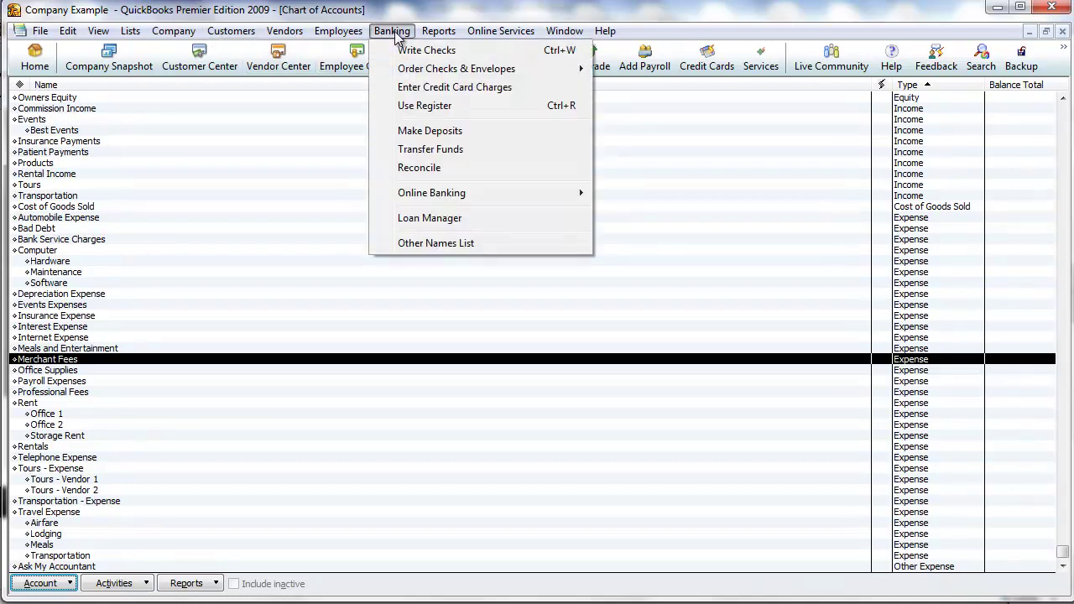
pyautogui.click(409, 50)
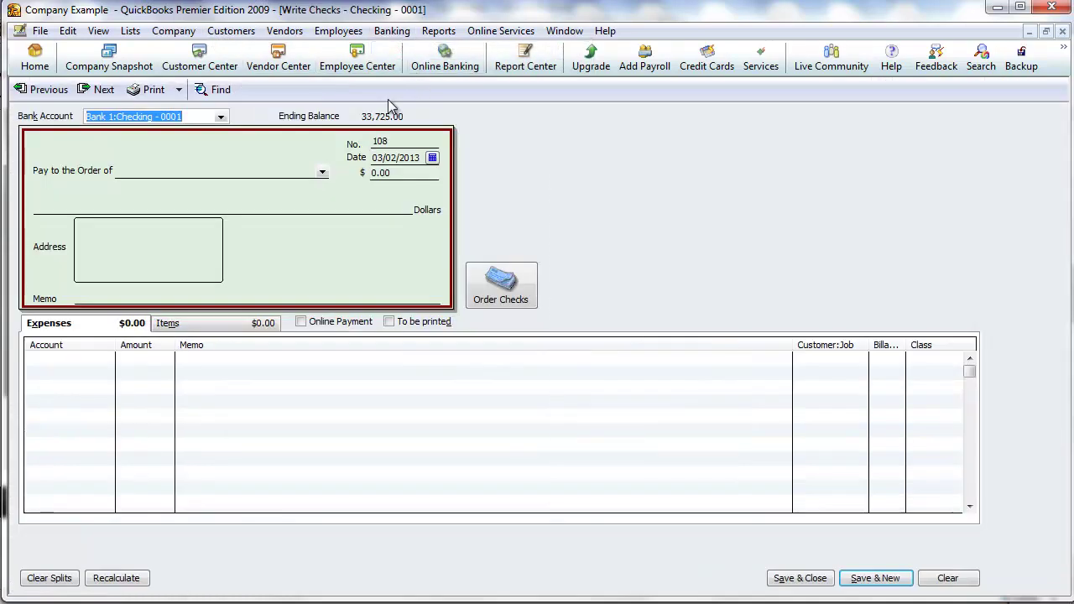
pyautogui.click(196, 170)
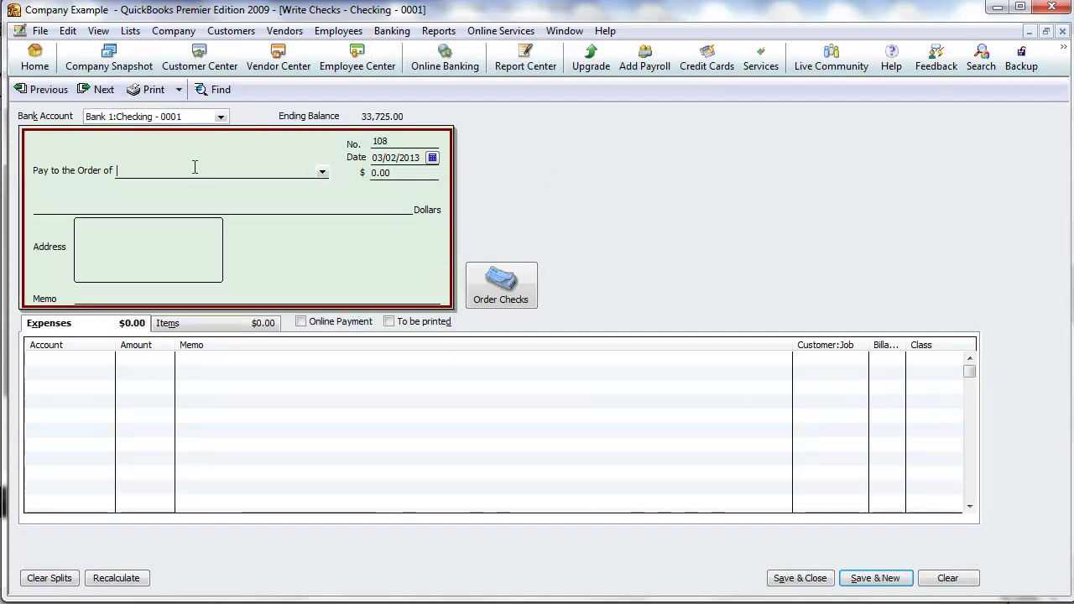
pyautogui.write('Merchant Processor')
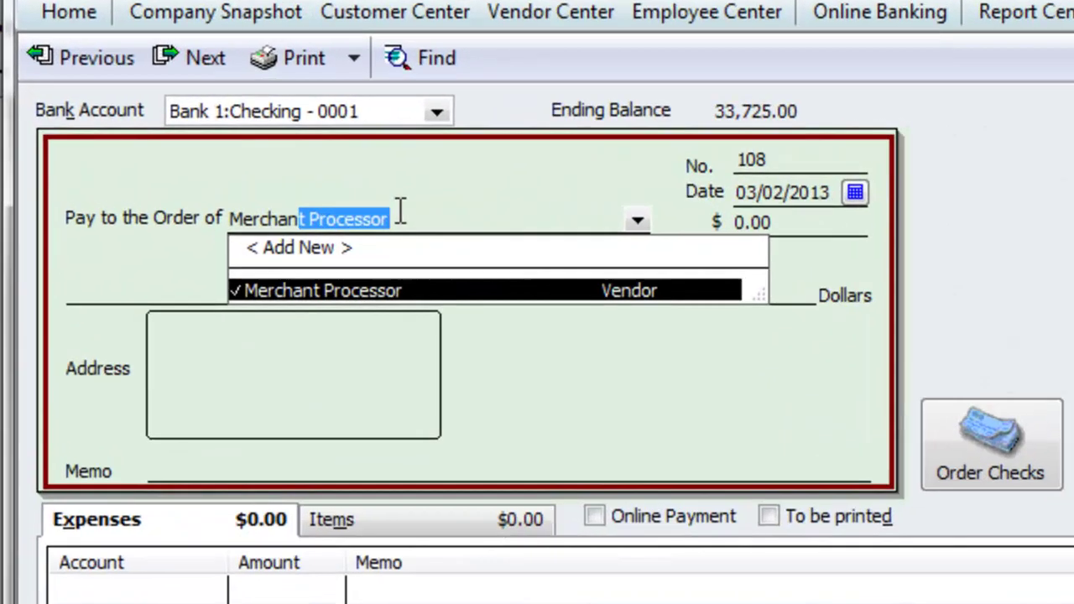
pyautogui.press('Tab')
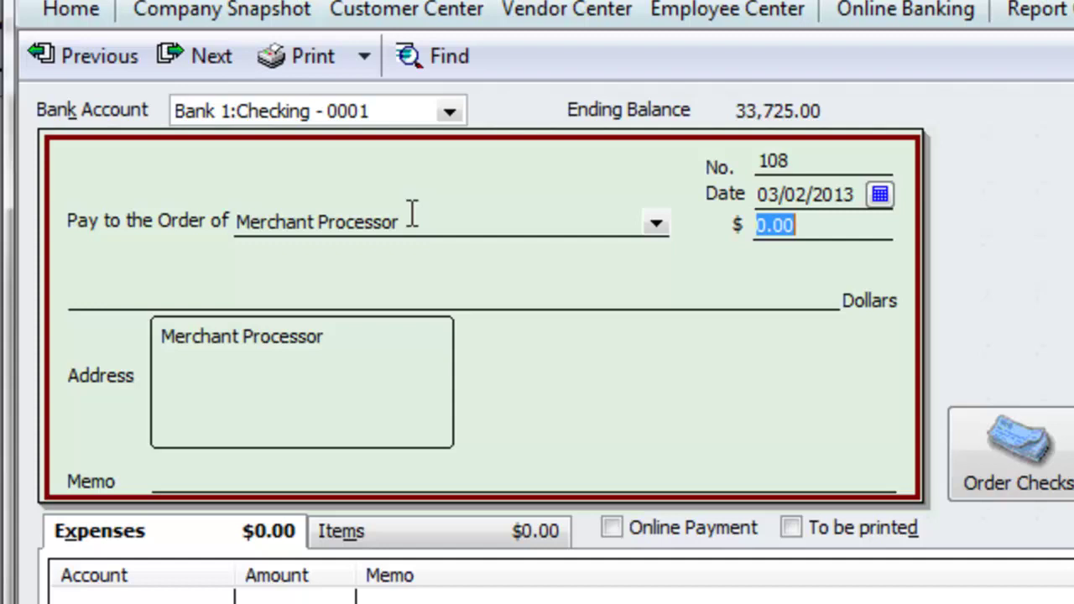
pyautogui.write('700')
pyautogui.press('Tab')
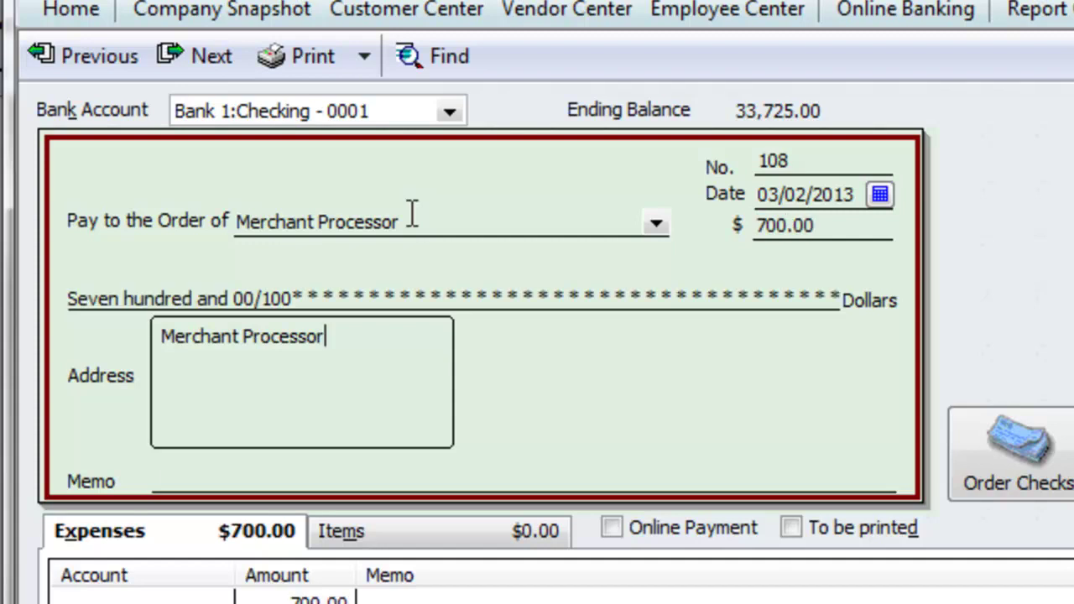
pyautogui.press('Tab')
pyautogui.press('Tab')
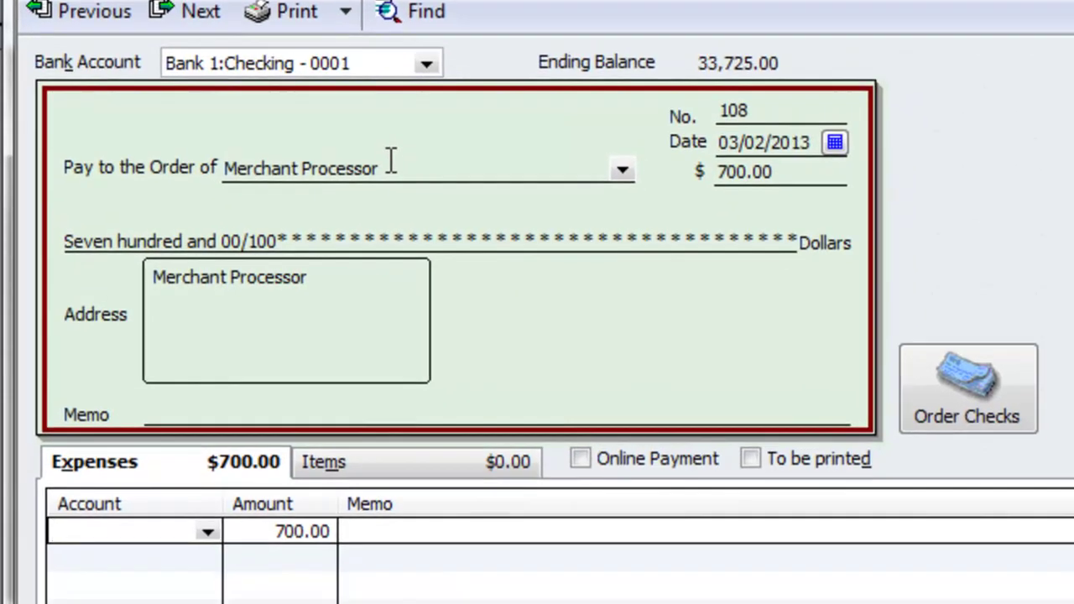
pyautogui.write('Merch')
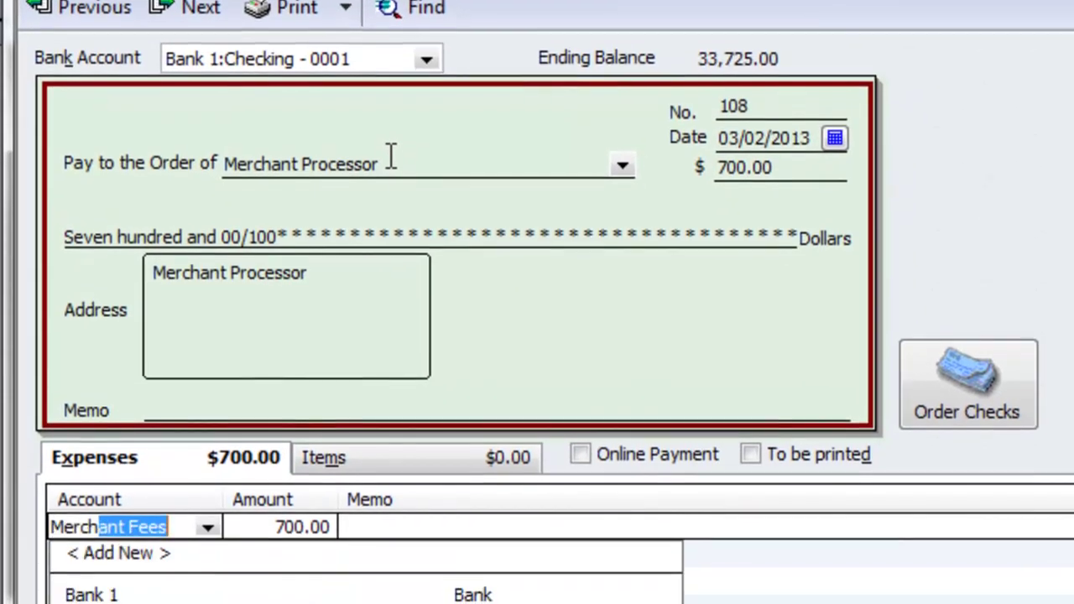
pyautogui.press('Tab')
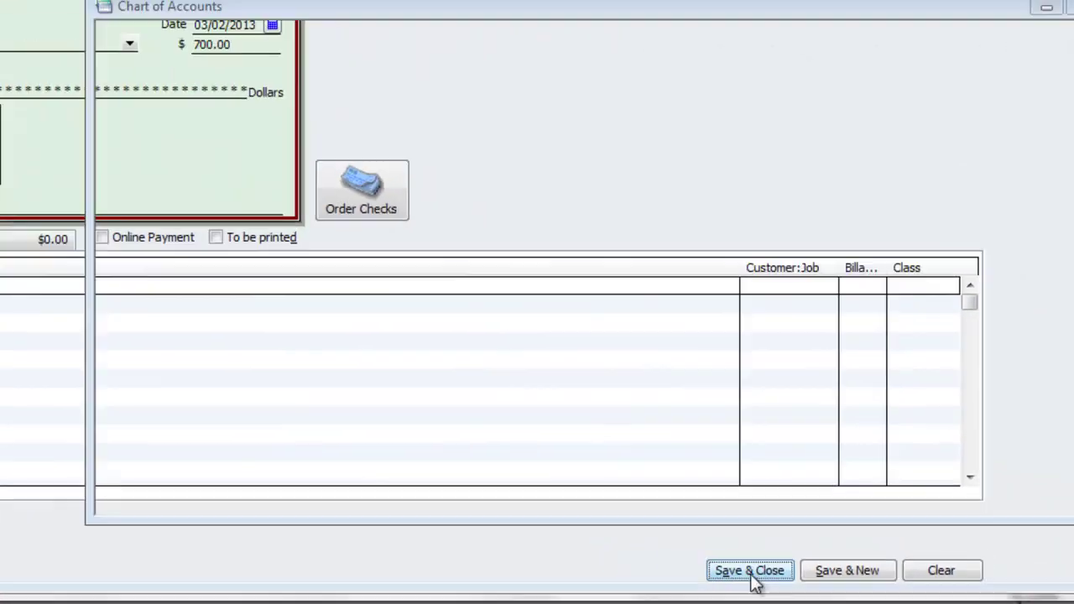
# Save and close the 700.00 check to Merchant Processor
pyautogui.click(750, 573)
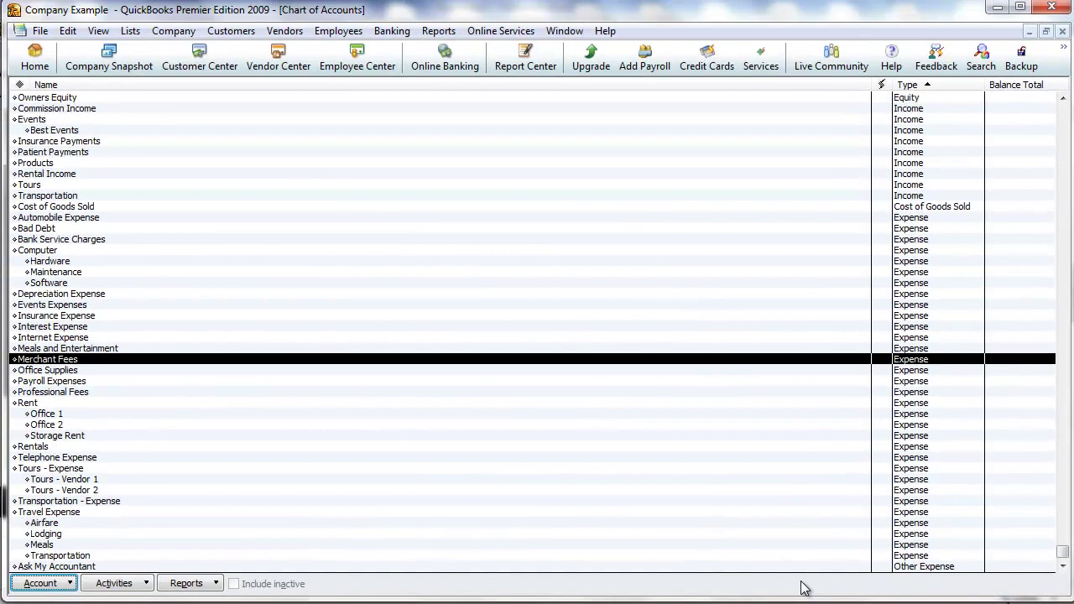